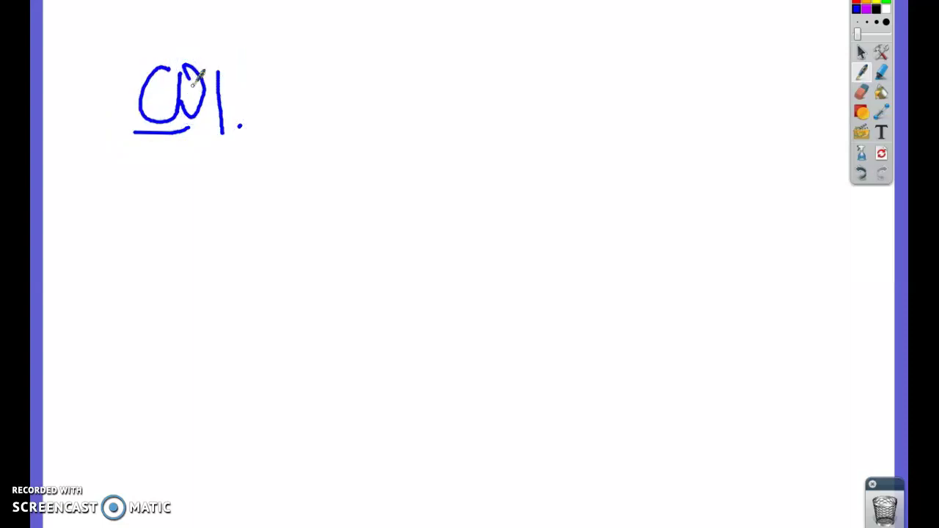
Step: Write '2.' with an answer blank under the first answer, and write R on the blank
{"action": "mouse_move", "coordinate": [218, 156]}
{"action": "left_mouse_down"}
{"action": "mouse_move", "coordinate": [214, 189]}
{"action": "mouse_move", "coordinate": [237, 186]}
{"action": "left_mouse_up"}
{"action": "left_click", "coordinate": [251, 182]}
{"action": "left_click_drag", "start_coordinate": [114, 195], "coordinate": [209, 193]}
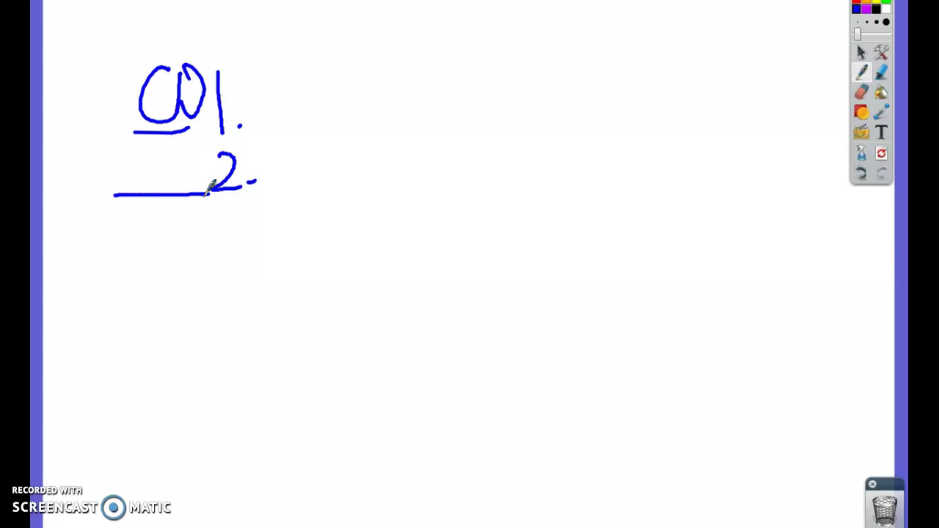
{"action": "left_click_drag", "start_coordinate": [159, 139], "coordinate": [159, 196]}
{"action": "mouse_move", "coordinate": [159, 141]}
{"action": "left_mouse_down"}
{"action": "mouse_move", "coordinate": [160, 196]}
{"action": "mouse_move", "coordinate": [174, 144]}
{"action": "mouse_move", "coordinate": [168, 171]}
{"action": "mouse_move", "coordinate": [188, 183]}
{"action": "left_mouse_up"}
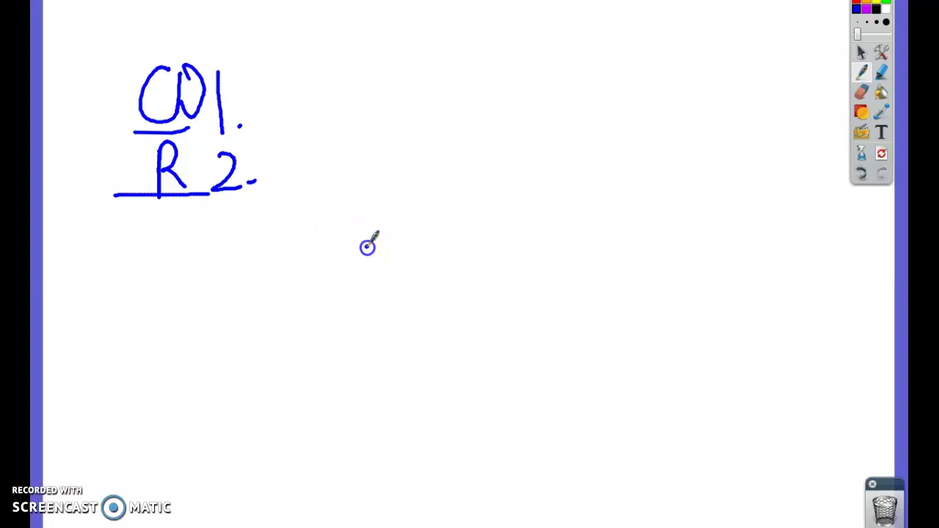
Step: Sketch a flame with an inner mark, a dashed arrow to its right, and a boxed line above it
{"action": "mouse_move", "coordinate": [368, 245]}
{"action": "left_mouse_down"}
{"action": "mouse_move", "coordinate": [339, 155]}
{"action": "mouse_move", "coordinate": [389, 121]}
{"action": "mouse_move", "coordinate": [404, 209]}
{"action": "mouse_move", "coordinate": [374, 242]}
{"action": "left_mouse_up"}
{"action": "mouse_move", "coordinate": [360, 228]}
{"action": "left_mouse_down"}
{"action": "mouse_move", "coordinate": [369, 204]}
{"action": "mouse_move", "coordinate": [380, 222]}
{"action": "left_mouse_up"}
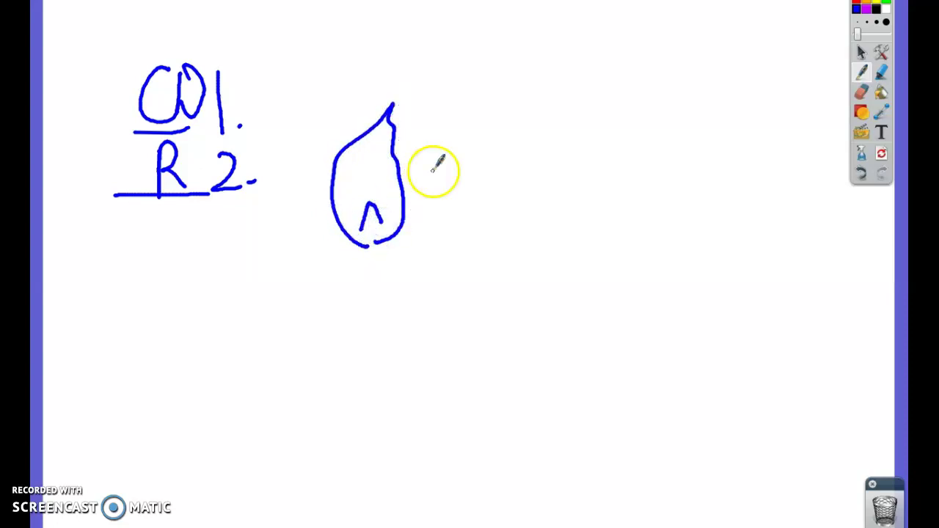
{"action": "left_click_drag", "start_coordinate": [420, 189], "coordinate": [479, 173]}
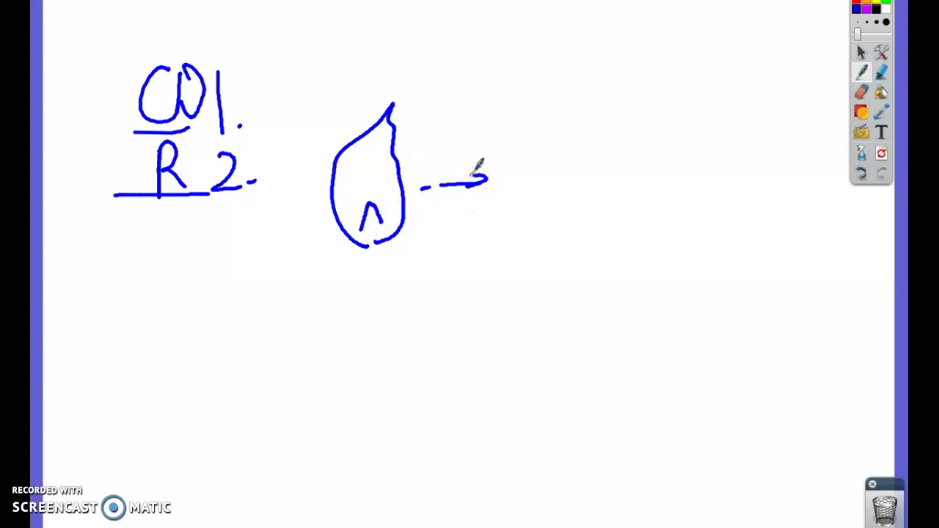
{"action": "mouse_move", "coordinate": [384, 59]}
{"action": "left_mouse_down"}
{"action": "mouse_move", "coordinate": [401, 67]}
{"action": "mouse_move", "coordinate": [389, 50]}
{"action": "mouse_move", "coordinate": [367, 62]}
{"action": "mouse_move", "coordinate": [531, 48]}
{"action": "left_mouse_up"}
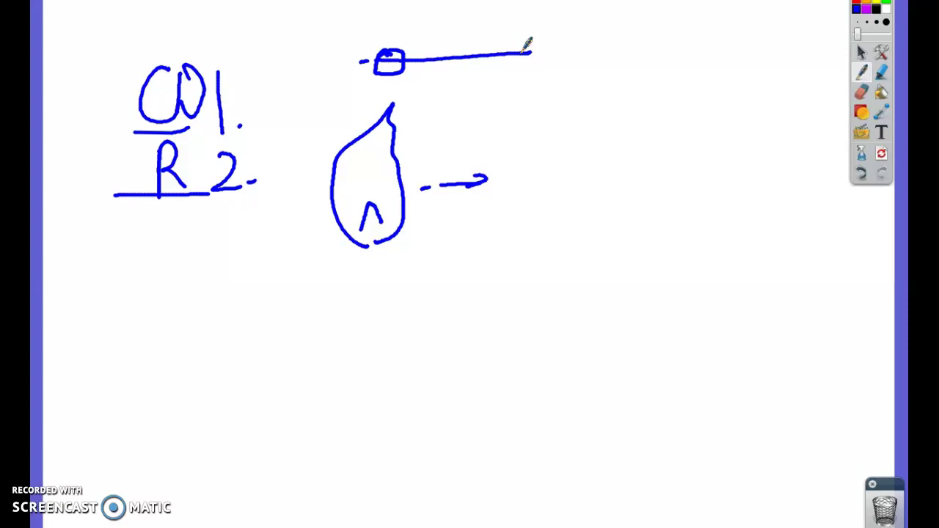
Step: Below the flame, draw a blank numbered '1.' and write R on it
{"action": "left_click_drag", "start_coordinate": [251, 308], "coordinate": [283, 312]}
{"action": "left_click_drag", "start_coordinate": [303, 261], "coordinate": [297, 318]}
{"action": "left_click", "coordinate": [312, 301]}
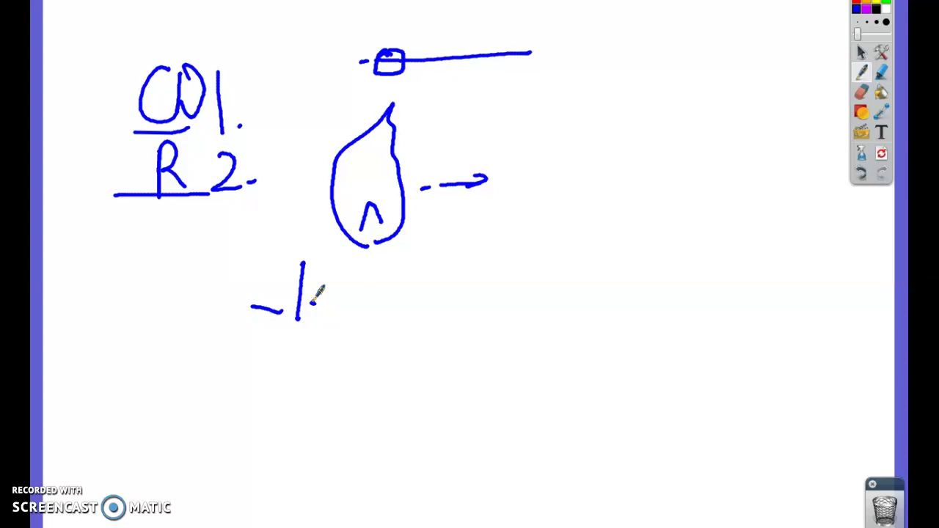
{"action": "mouse_move", "coordinate": [241, 303]}
{"action": "left_mouse_down"}
{"action": "mouse_move", "coordinate": [254, 239]}
{"action": "mouse_move", "coordinate": [248, 275]}
{"action": "mouse_move", "coordinate": [264, 294]}
{"action": "left_mouse_up"}
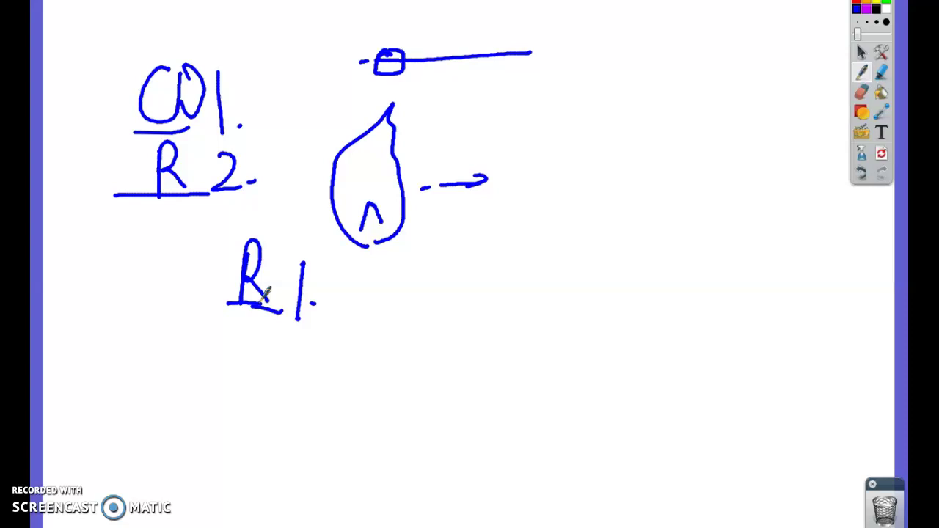
Step: Under 'R 1.', write '2.' and put CO in front of it
{"action": "left_click_drag", "start_coordinate": [292, 339], "coordinate": [310, 374]}
{"action": "left_click", "coordinate": [320, 367]}
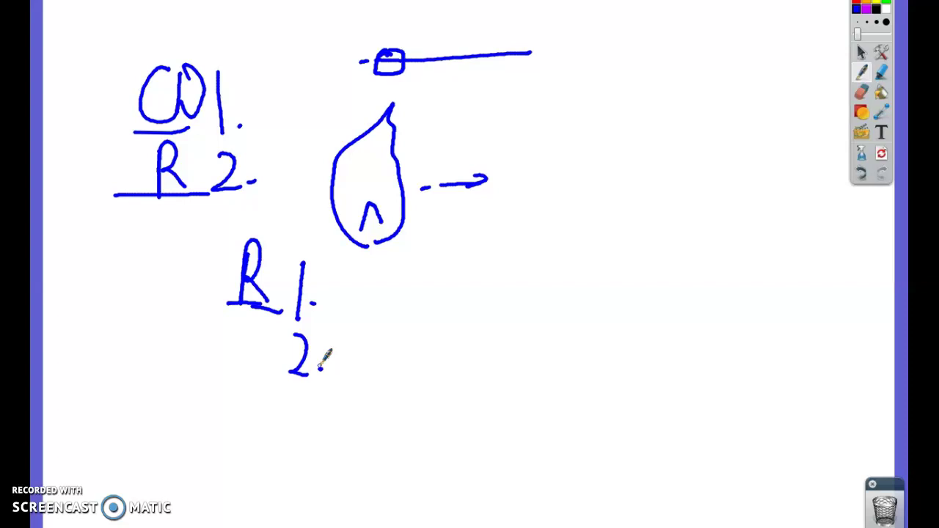
{"action": "mouse_move", "coordinate": [247, 325]}
{"action": "left_mouse_down"}
{"action": "mouse_move", "coordinate": [254, 360]}
{"action": "mouse_move", "coordinate": [277, 350]}
{"action": "mouse_move", "coordinate": [257, 331]}
{"action": "left_mouse_up"}
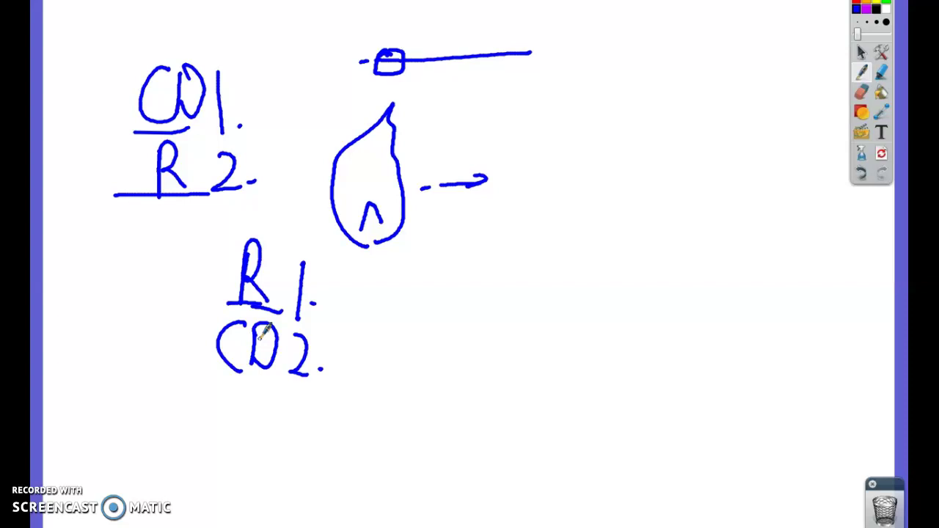
Step: Clear all annotations, then sketch a glass of water with two ice cubes at the top
{"action": "left_click", "coordinate": [862, 153]}
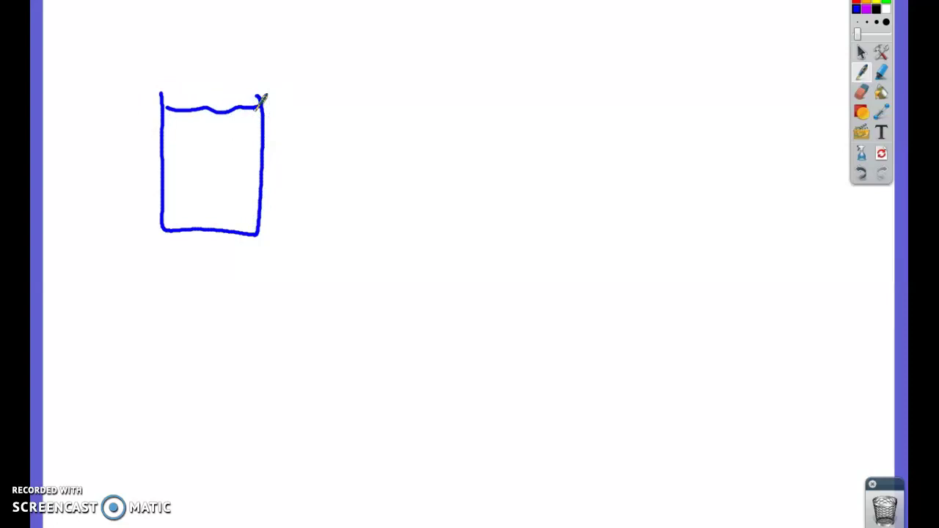
{"action": "mouse_move", "coordinate": [185, 116]}
{"action": "left_mouse_down"}
{"action": "mouse_move", "coordinate": [183, 146]}
{"action": "mouse_move", "coordinate": [212, 145]}
{"action": "mouse_move", "coordinate": [208, 116]}
{"action": "mouse_move", "coordinate": [194, 114]}
{"action": "mouse_move", "coordinate": [236, 146]}
{"action": "mouse_move", "coordinate": [220, 116]}
{"action": "left_mouse_up"}
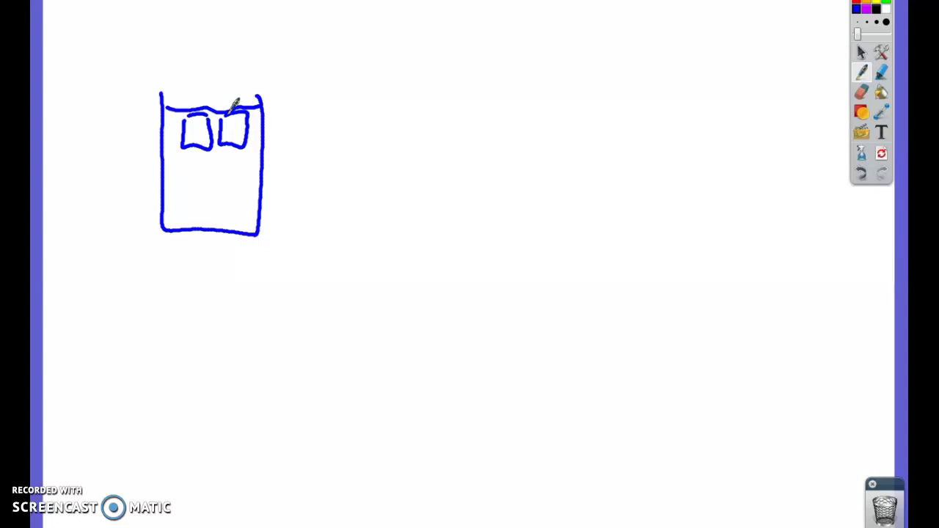
Step: Draw arrows up into both ice cubes and two downward arrows above the glass
{"action": "left_click", "coordinate": [180, 168]}
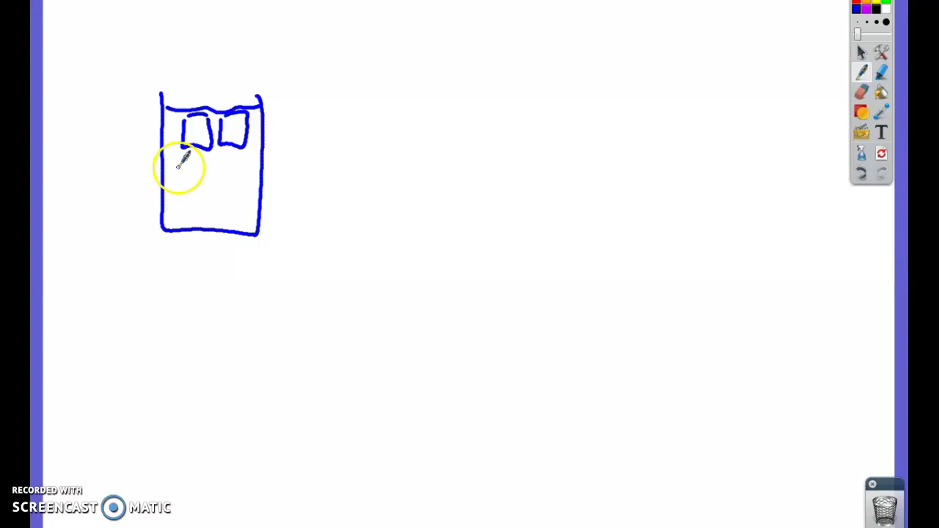
{"action": "left_click_drag", "start_coordinate": [181, 170], "coordinate": [195, 142]}
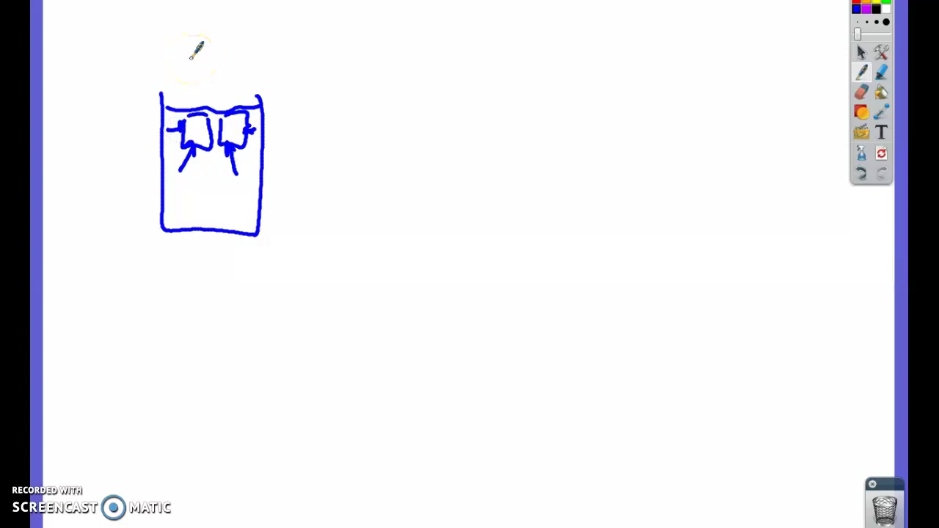
{"action": "mouse_move", "coordinate": [191, 50]}
{"action": "left_mouse_down"}
{"action": "mouse_move", "coordinate": [190, 96]}
{"action": "mouse_move", "coordinate": [197, 85]}
{"action": "left_mouse_up"}
{"action": "mouse_move", "coordinate": [236, 46]}
{"action": "left_mouse_down"}
{"action": "mouse_move", "coordinate": [236, 103]}
{"action": "mouse_move", "coordinate": [243, 93]}
{"action": "left_mouse_up"}
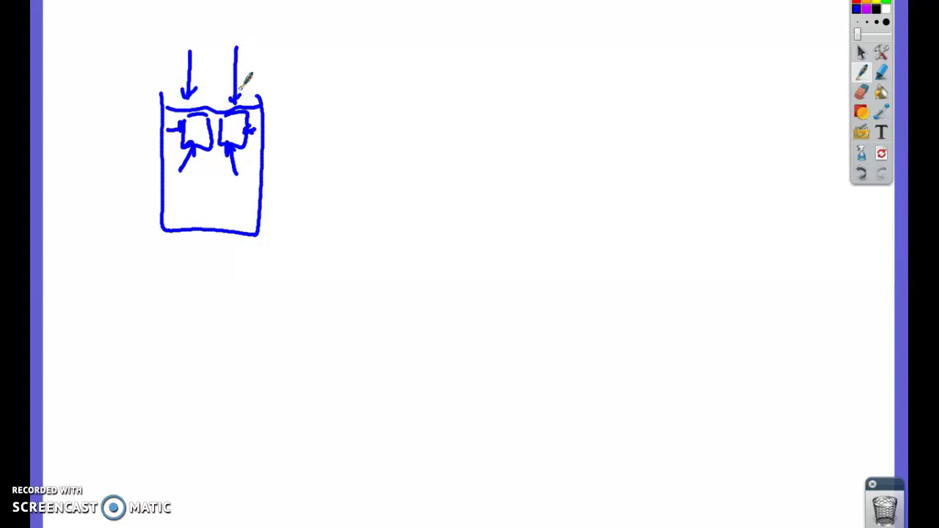
Step: Dot six air particles above the glass, undoing a stray trace over the ice cubes
{"action": "left_click", "coordinate": [170, 73]}
{"action": "left_click", "coordinate": [204, 66]}
{"action": "left_click", "coordinate": [213, 89]}
{"action": "left_click", "coordinate": [244, 65]}
{"action": "left_click", "coordinate": [272, 86]}
{"action": "left_click", "coordinate": [279, 64]}
{"action": "mouse_move", "coordinate": [170, 110]}
{"action": "left_mouse_down"}
{"action": "mouse_move", "coordinate": [168, 103]}
{"action": "mouse_move", "coordinate": [203, 144]}
{"action": "mouse_move", "coordinate": [210, 121]}
{"action": "mouse_move", "coordinate": [222, 138]}
{"action": "left_mouse_up"}
{"action": "key", "text": "ctrl+z"}
{"action": "left_click", "coordinate": [237, 102]}
Step: Handwrite 'water → ice' beside the glass, with 'air' above arrowing to water and ice
{"action": "mouse_move", "coordinate": [380, 103]}
{"action": "left_mouse_down"}
{"action": "mouse_move", "coordinate": [397, 123]}
{"action": "mouse_move", "coordinate": [414, 104]}
{"action": "mouse_move", "coordinate": [417, 116]}
{"action": "mouse_move", "coordinate": [432, 91]}
{"action": "mouse_move", "coordinate": [453, 114]}
{"action": "mouse_move", "coordinate": [520, 96]}
{"action": "mouse_move", "coordinate": [567, 108]}
{"action": "left_mouse_up"}
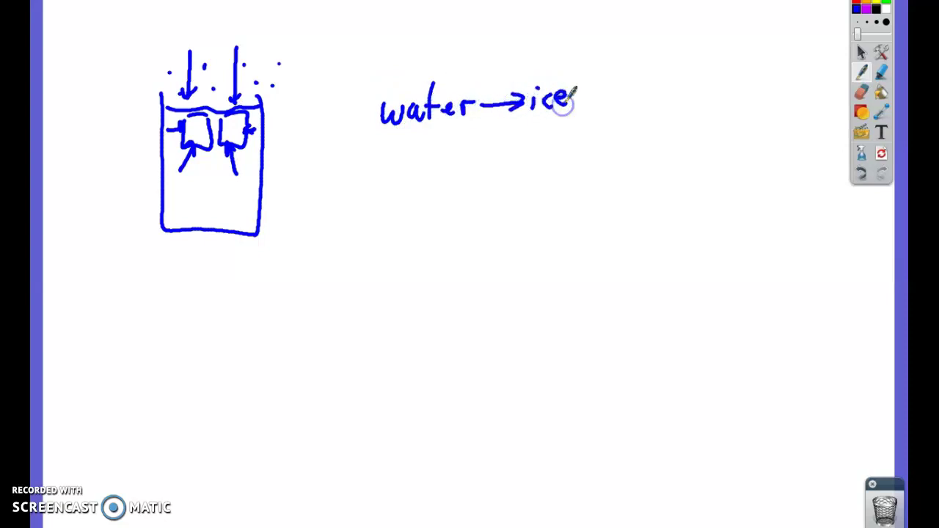
{"action": "mouse_move", "coordinate": [422, 50]}
{"action": "left_mouse_down"}
{"action": "mouse_move", "coordinate": [447, 44]}
{"action": "mouse_move", "coordinate": [515, 75]}
{"action": "mouse_move", "coordinate": [430, 69]}
{"action": "mouse_move", "coordinate": [431, 79]}
{"action": "mouse_move", "coordinate": [438, 70]}
{"action": "left_mouse_up"}
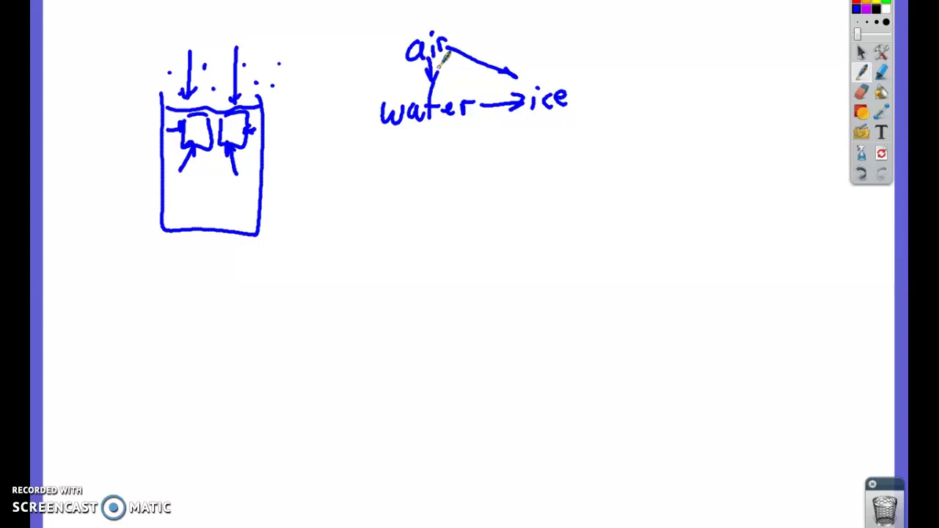
Step: Draw a freehand loop enclosing the air, water and ice labels
{"action": "mouse_move", "coordinate": [357, 35]}
{"action": "left_mouse_down"}
{"action": "mouse_move", "coordinate": [465, 155]}
{"action": "mouse_move", "coordinate": [498, 15]}
{"action": "mouse_move", "coordinate": [360, 36]}
{"action": "left_mouse_up"}
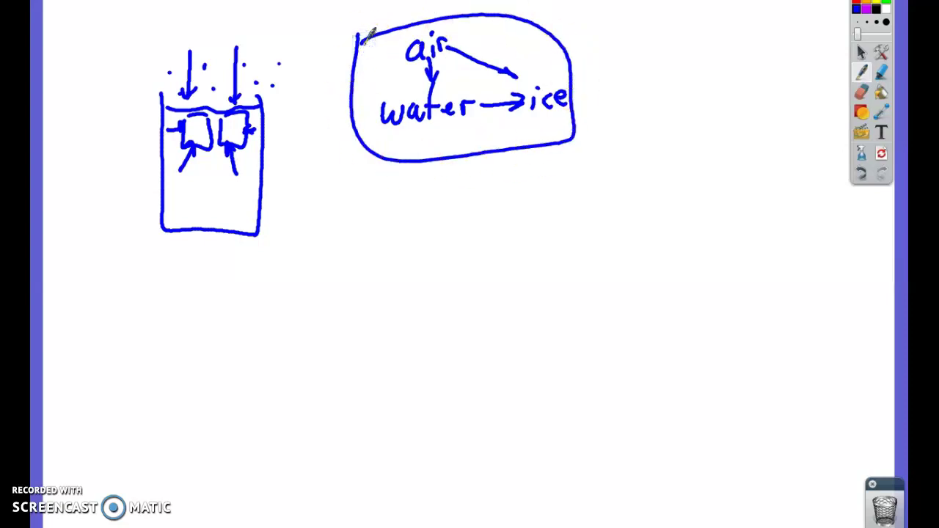